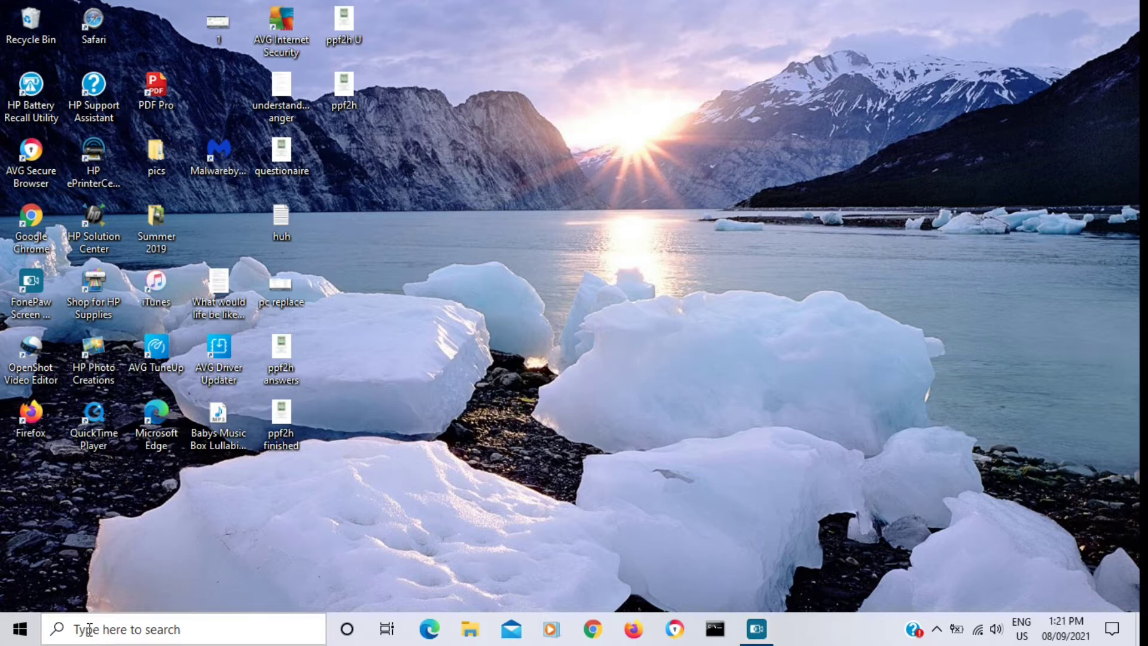
# Step: Search for 'command prompt' and launch it as administrator
pyautogui.click(90, 629)
pyautogui.write('command prompt')
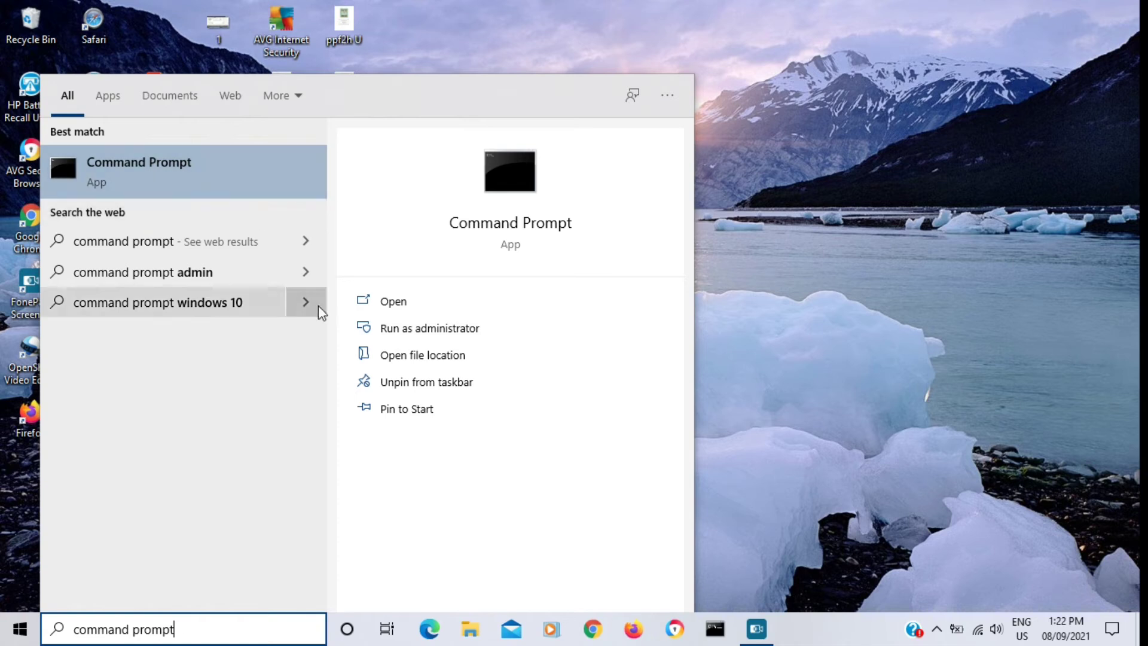
pyautogui.rightClick(162, 169)
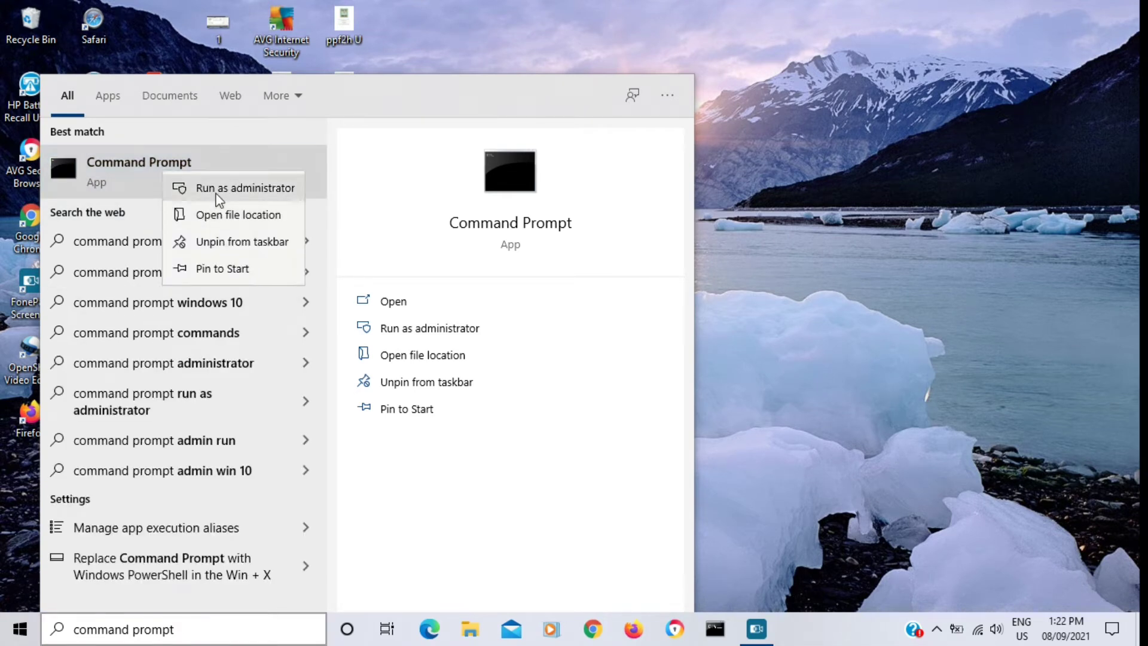
pyautogui.click(578, 460)
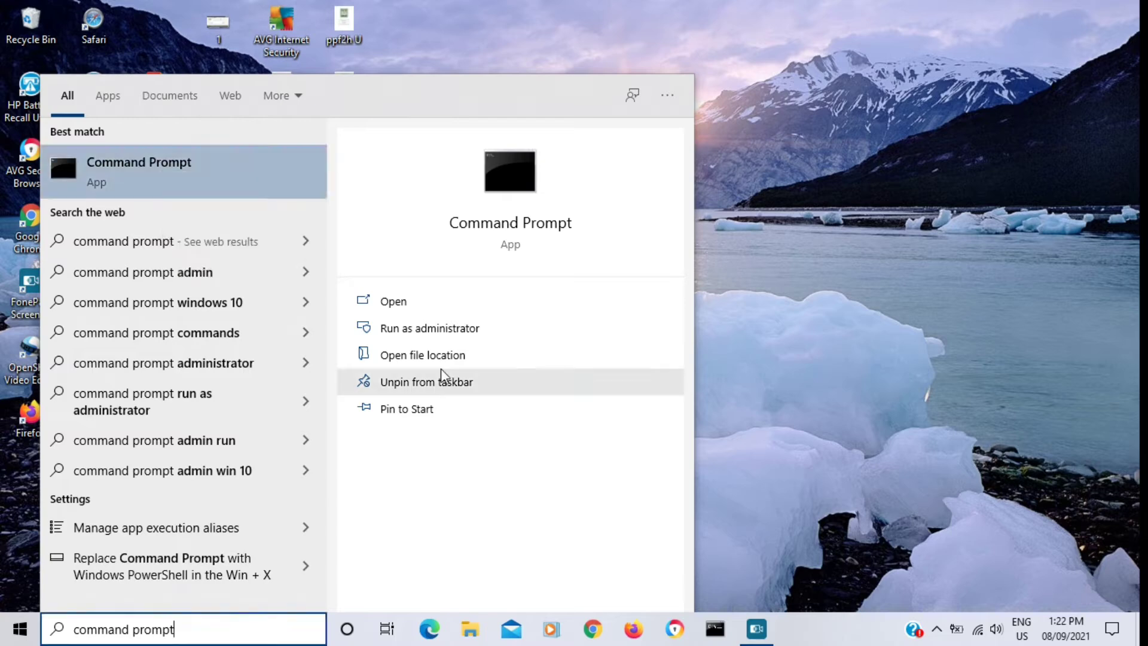
pyautogui.click(448, 332)
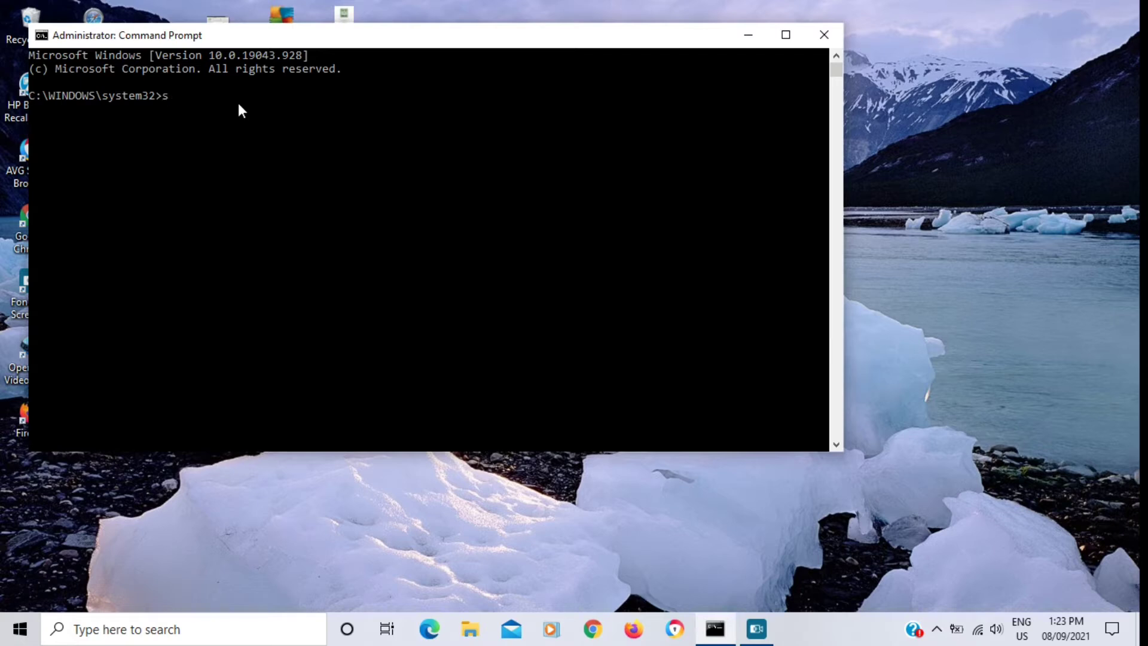
pyautogui.write('systeminfo')
# Step: Run the systeminfo command in the administrator console
pyautogui.click(237, 108)
pyautogui.press('Escape')
pyautogui.press('Return')
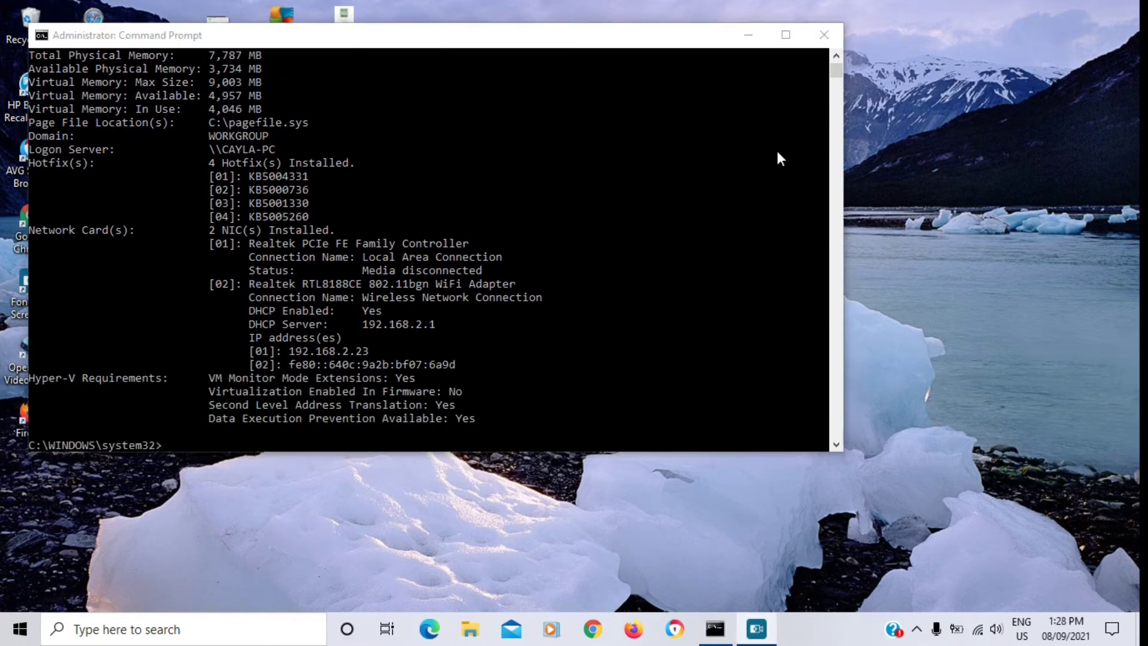
# Step: Scroll up to the top of the systeminfo output to show OS name and install date
pyautogui.click(835, 58)
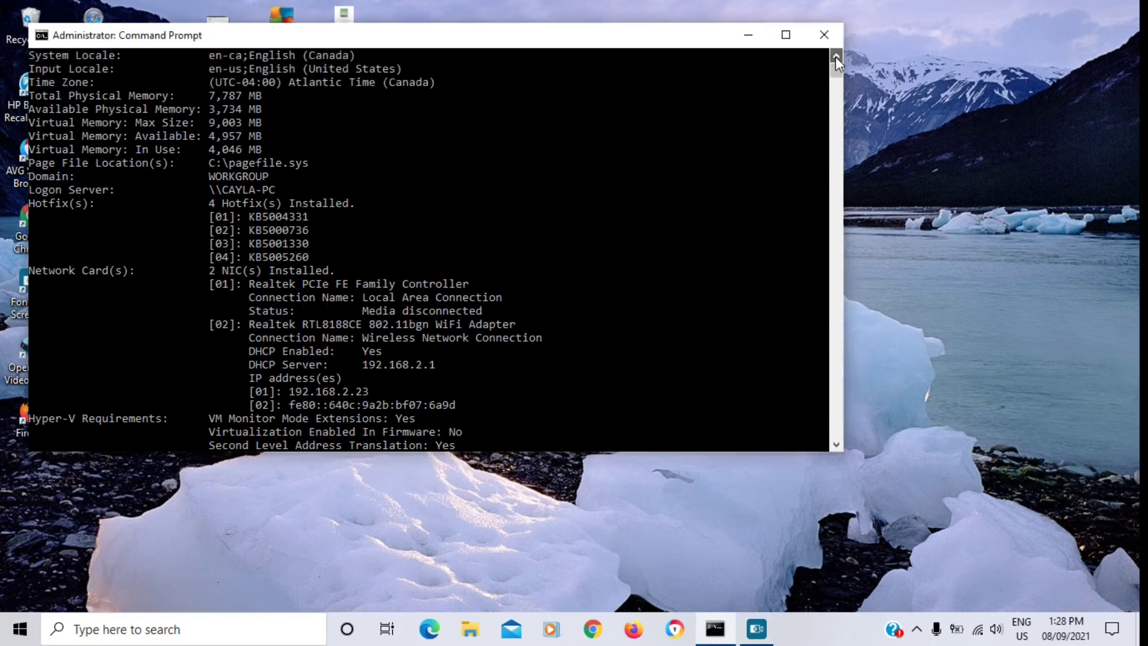
pyautogui.click(834, 57)
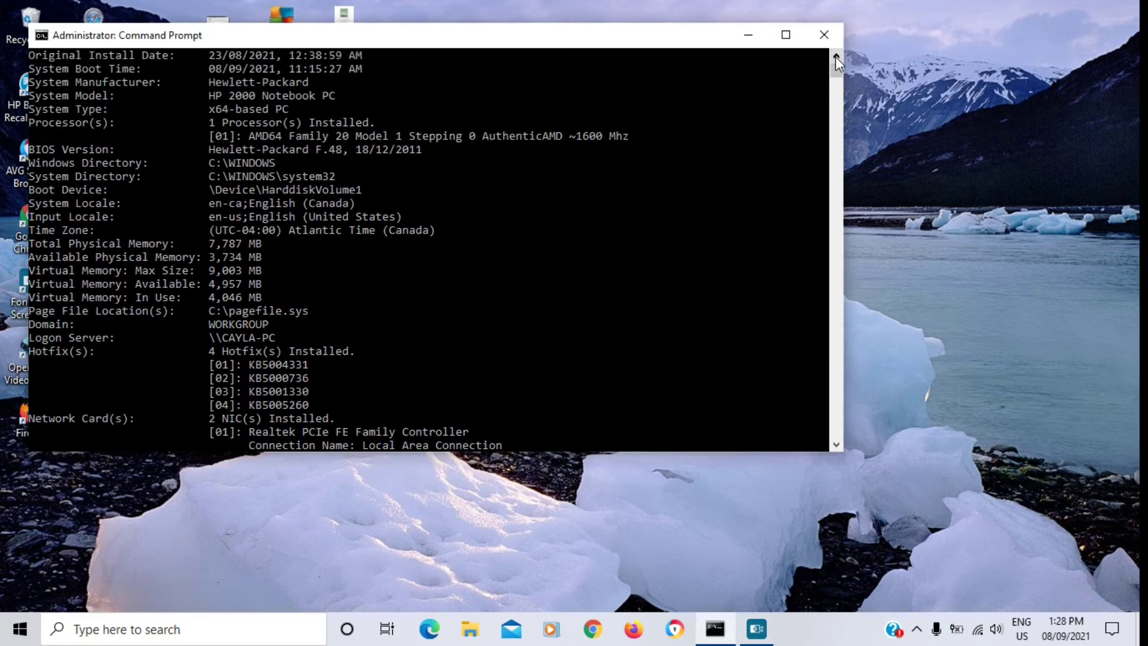
pyautogui.click(835, 56)
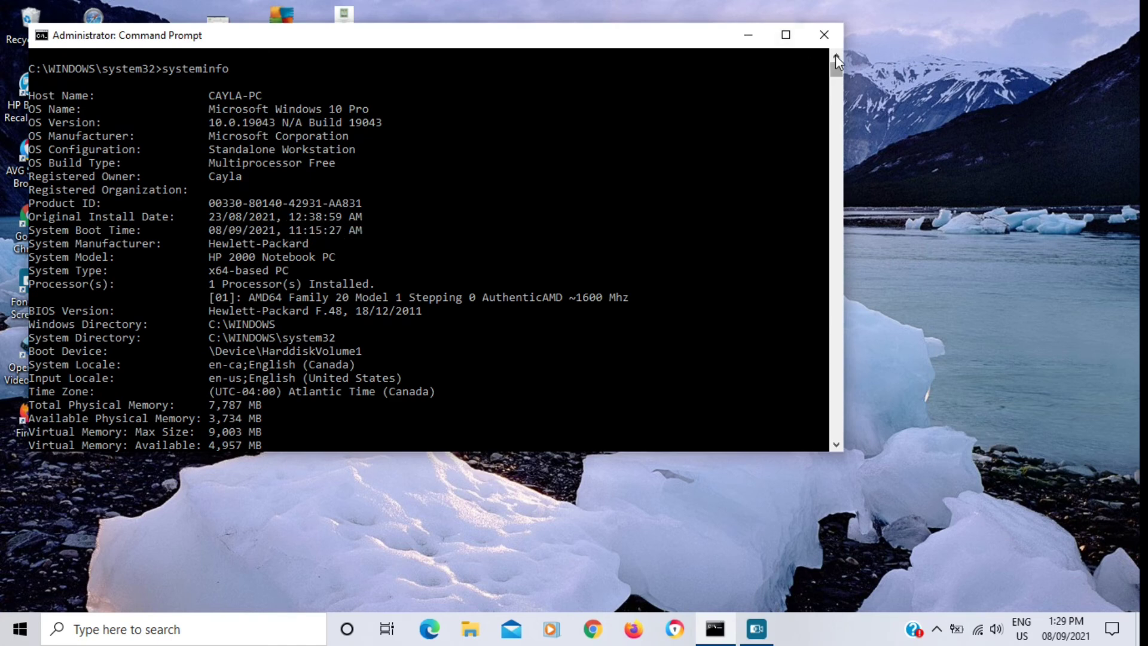
pyautogui.click(824, 35)
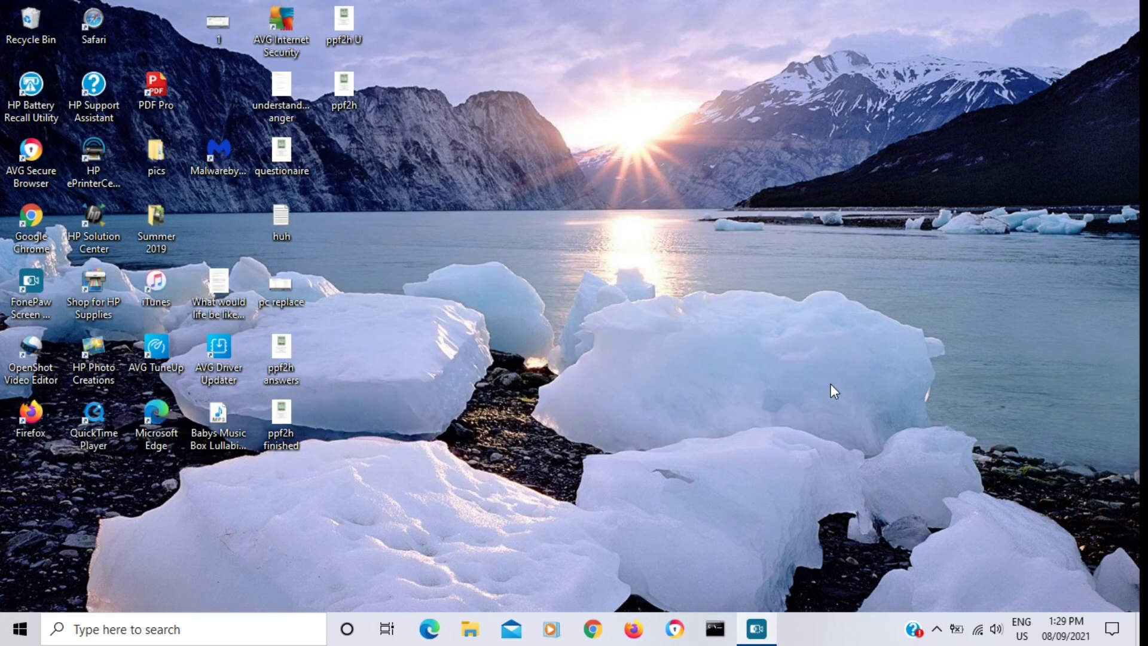